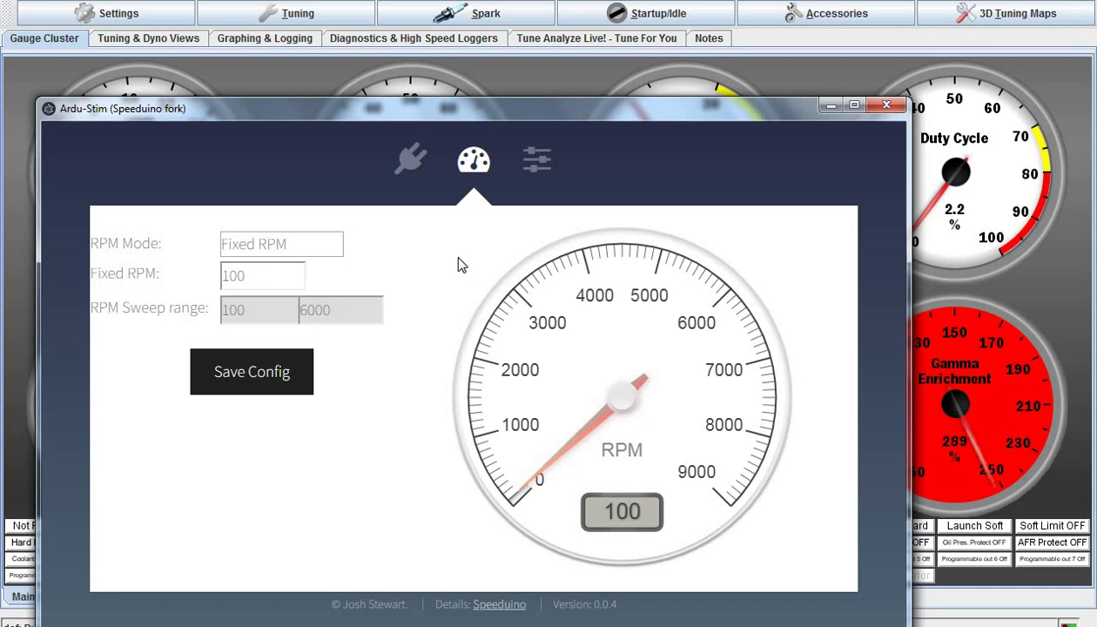
Review the simulated wheel pattern in the Ardu-Stim configuration and return to the gauge cluster window
click(540, 163)
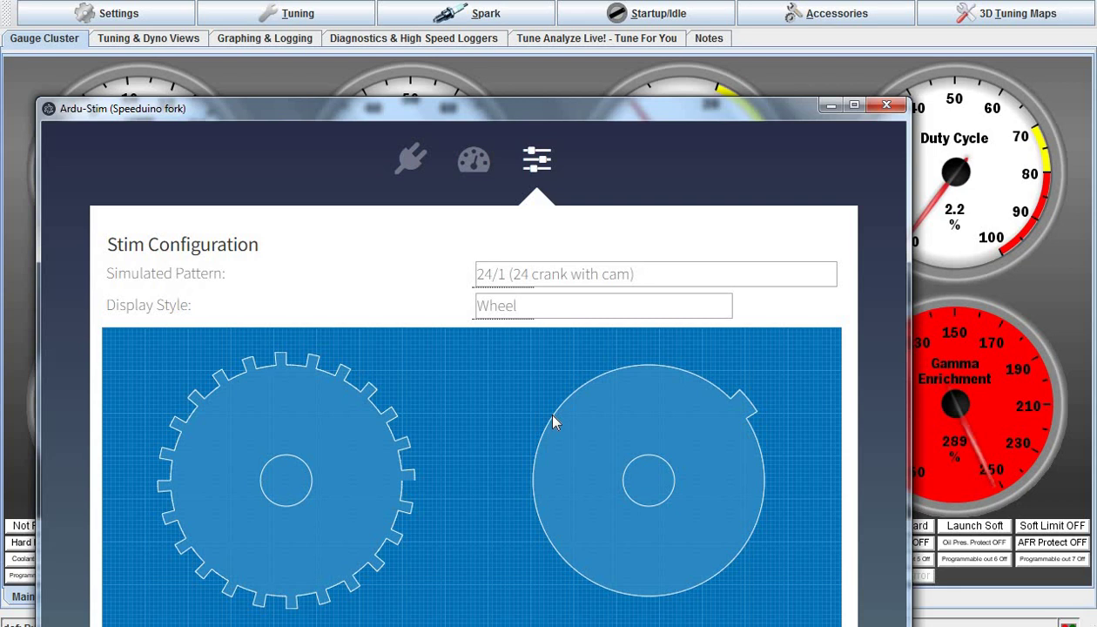
click(474, 160)
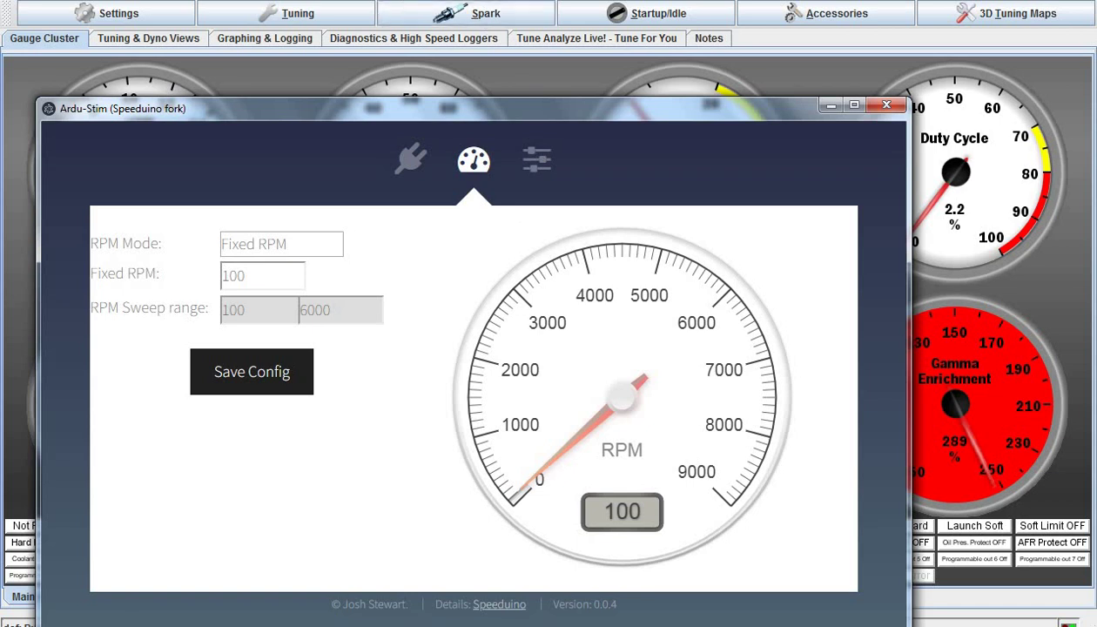
click(462, 74)
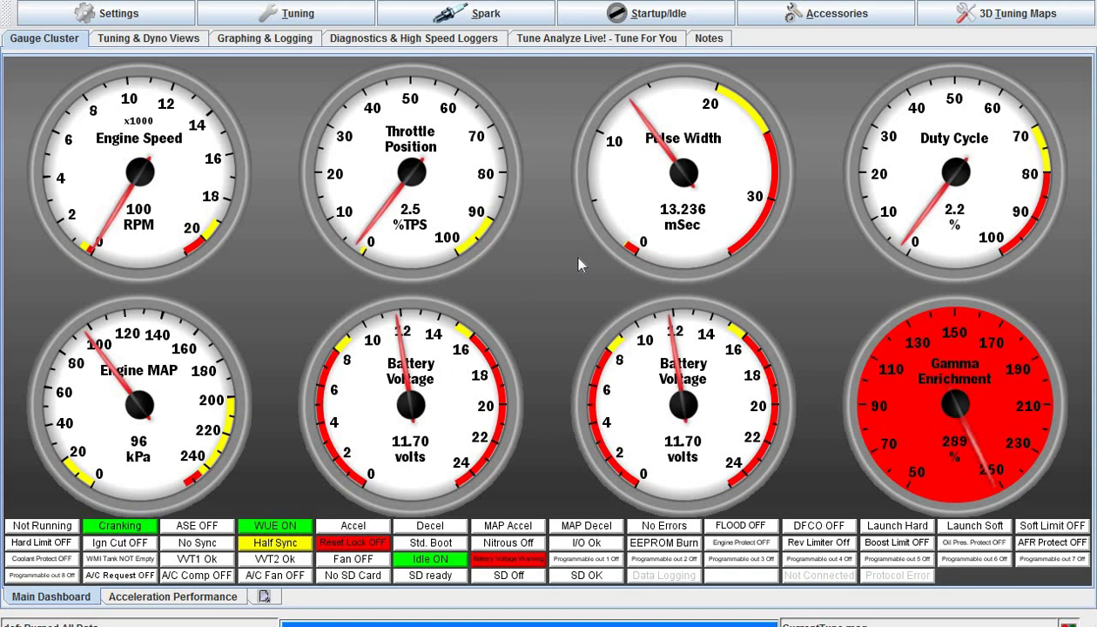
Open the cranking settings, check the maximum cranking RPM threshold, and close them
click(625, 18)
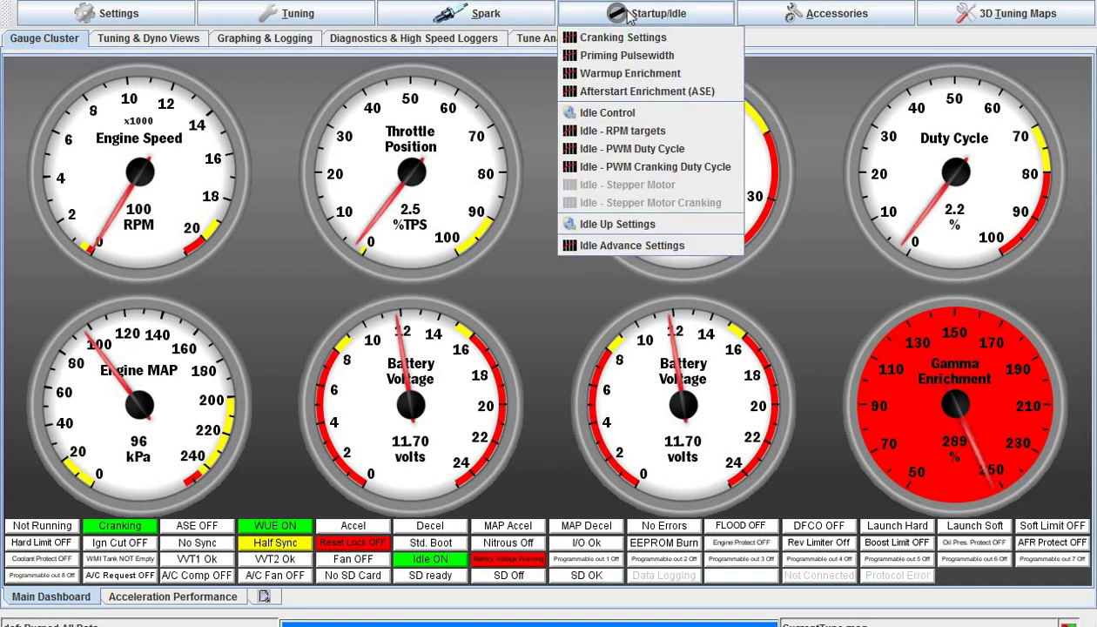
click(622, 40)
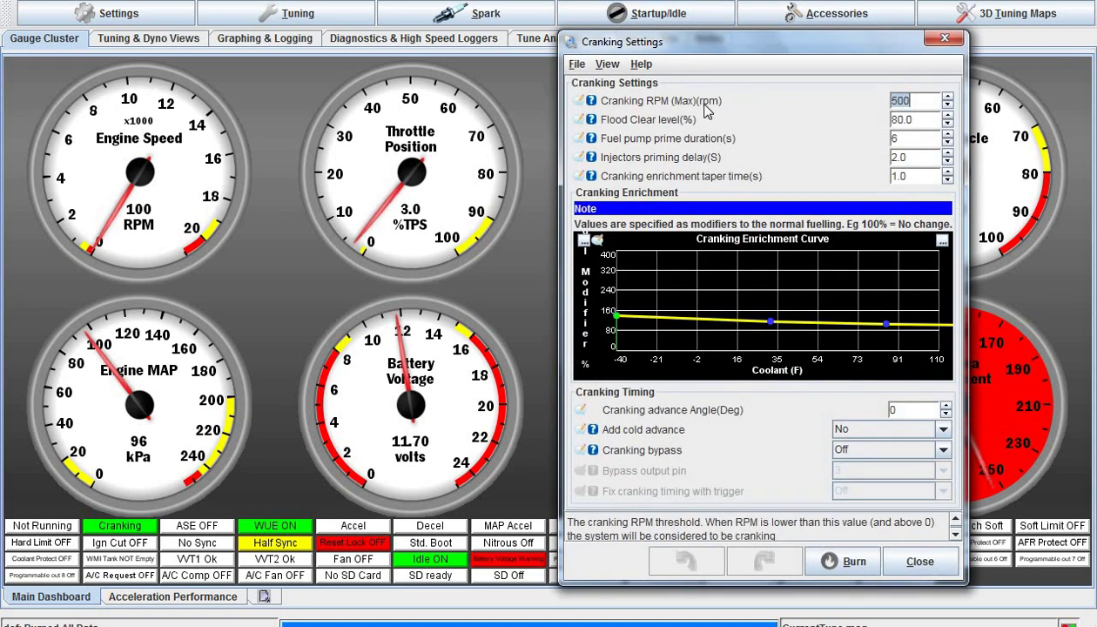
key(Escape)
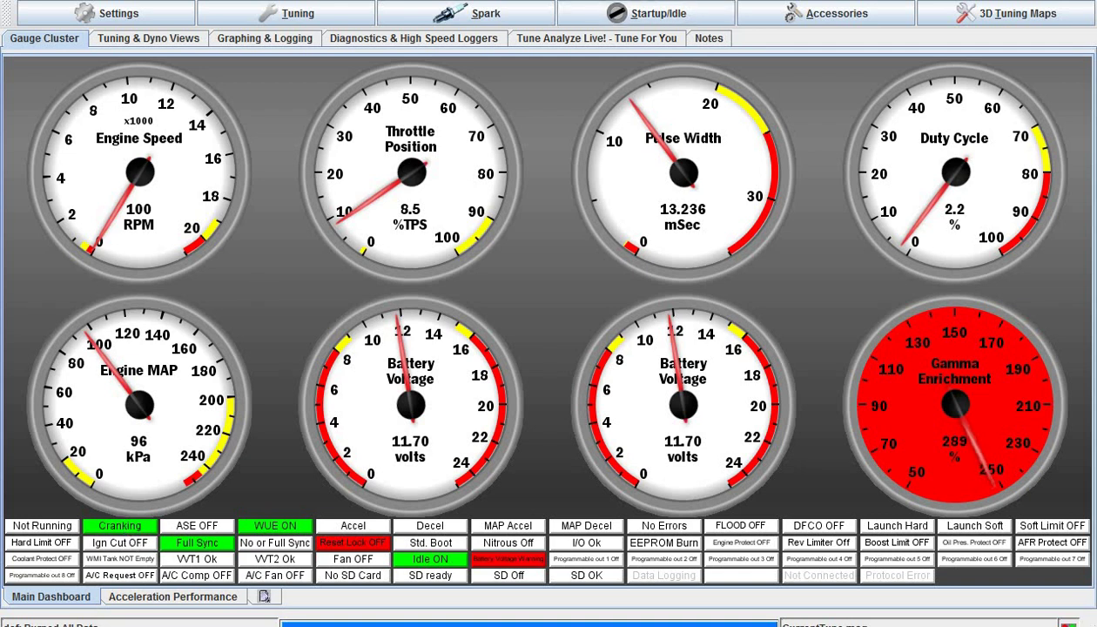
Switch to Ardu-Stim, set the fixed RPM to 5000, save the configuration, and return to the gauge cluster
key(alt+Tab)
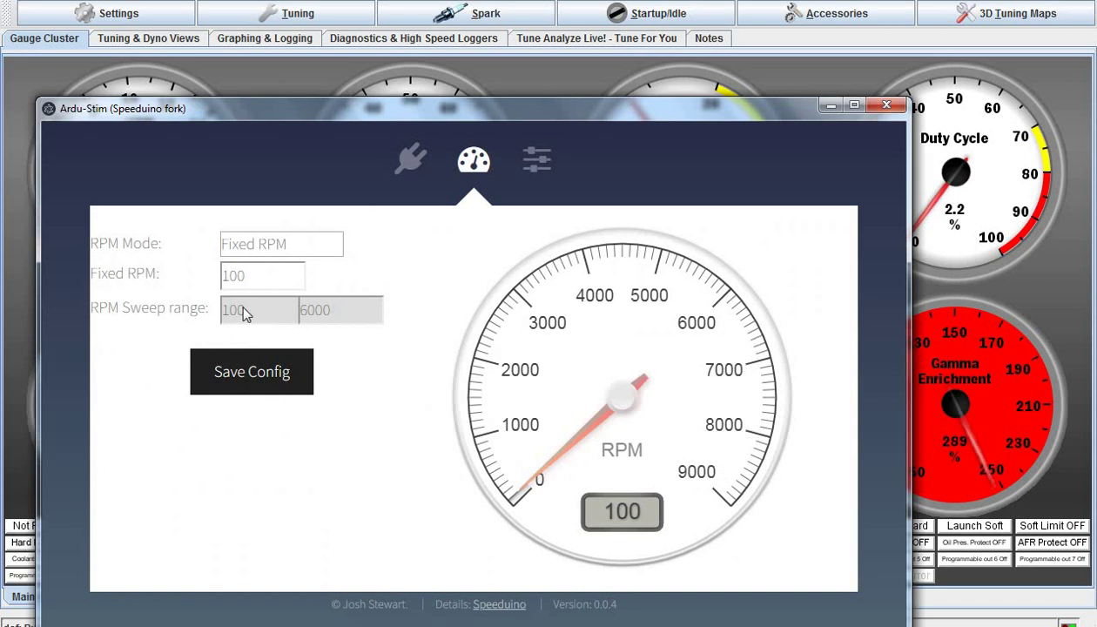
double_click(248, 275)
text(5)
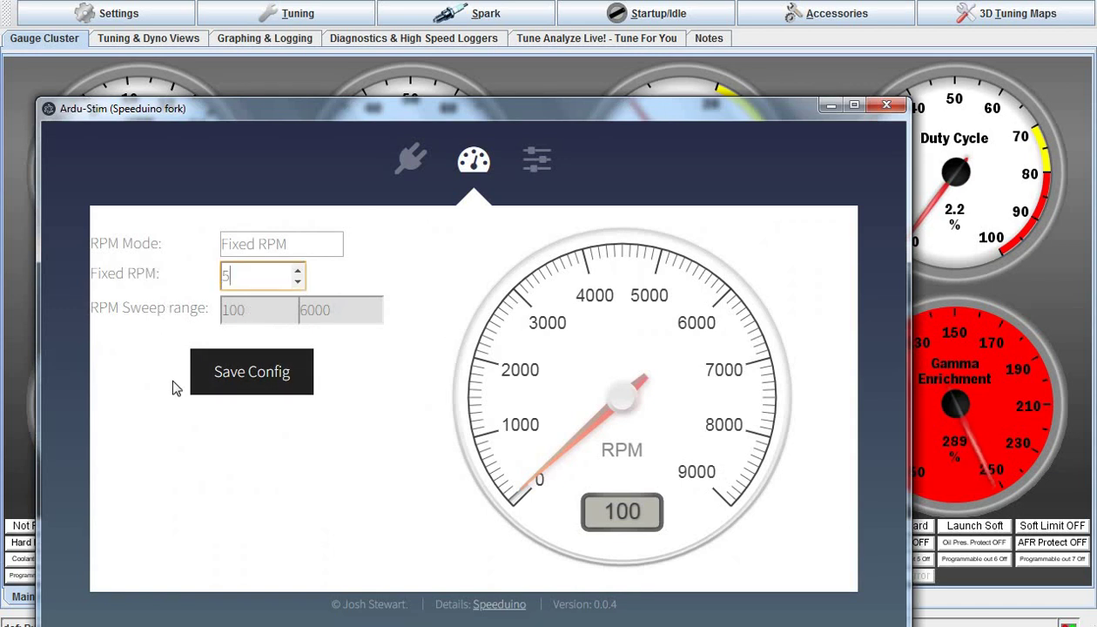
text(000)
click(265, 369)
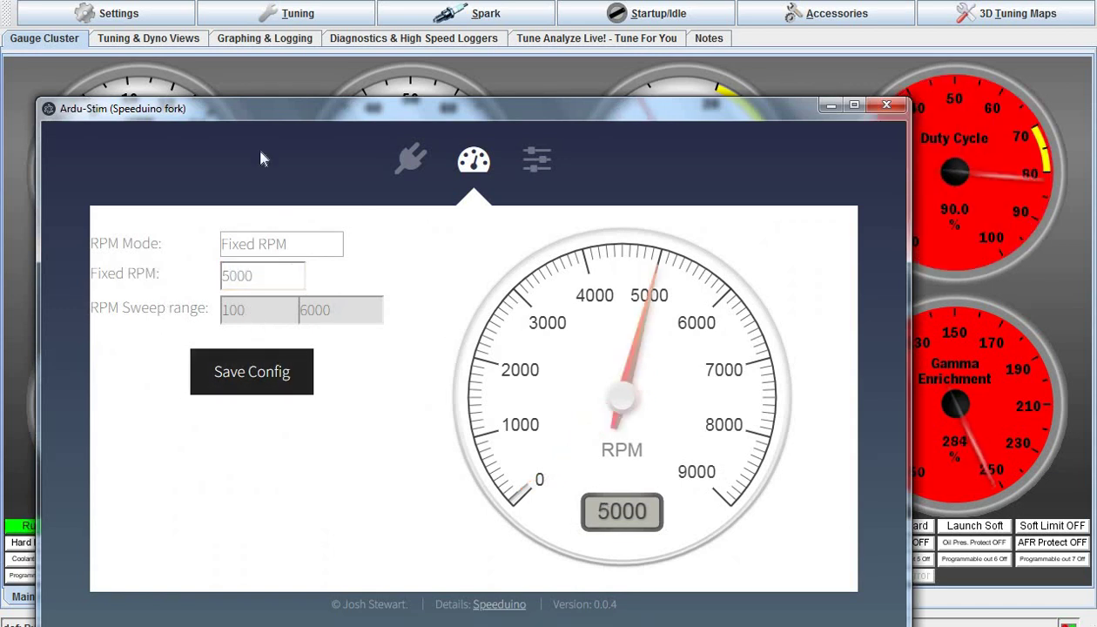
click(259, 80)
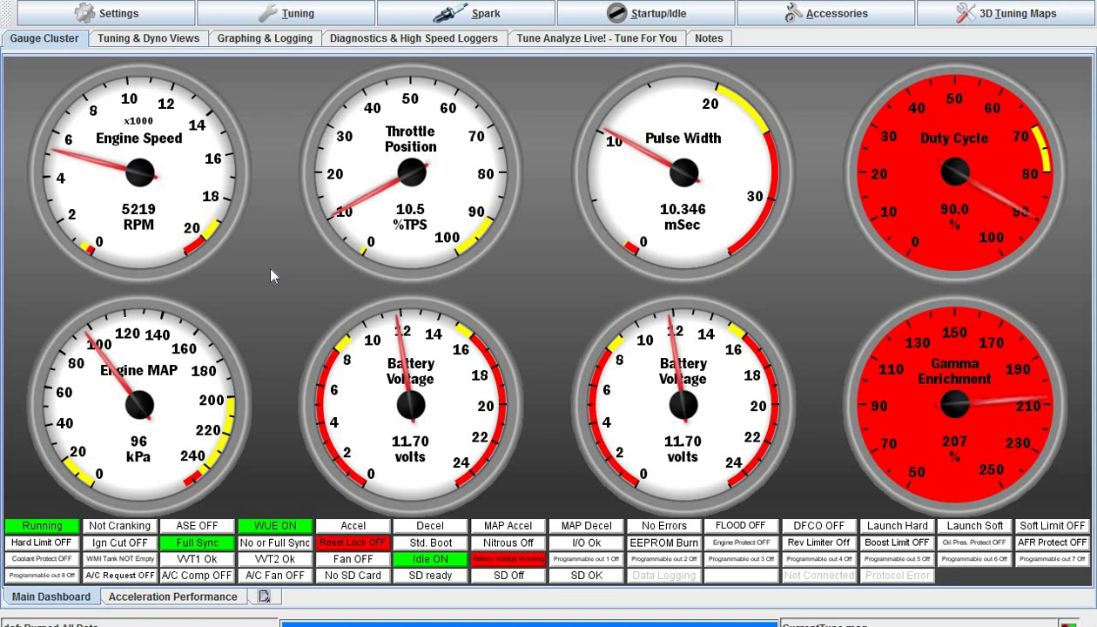
Open the trigger settings and check the trigger angle together with its description
click(149, 19)
click(70, 103)
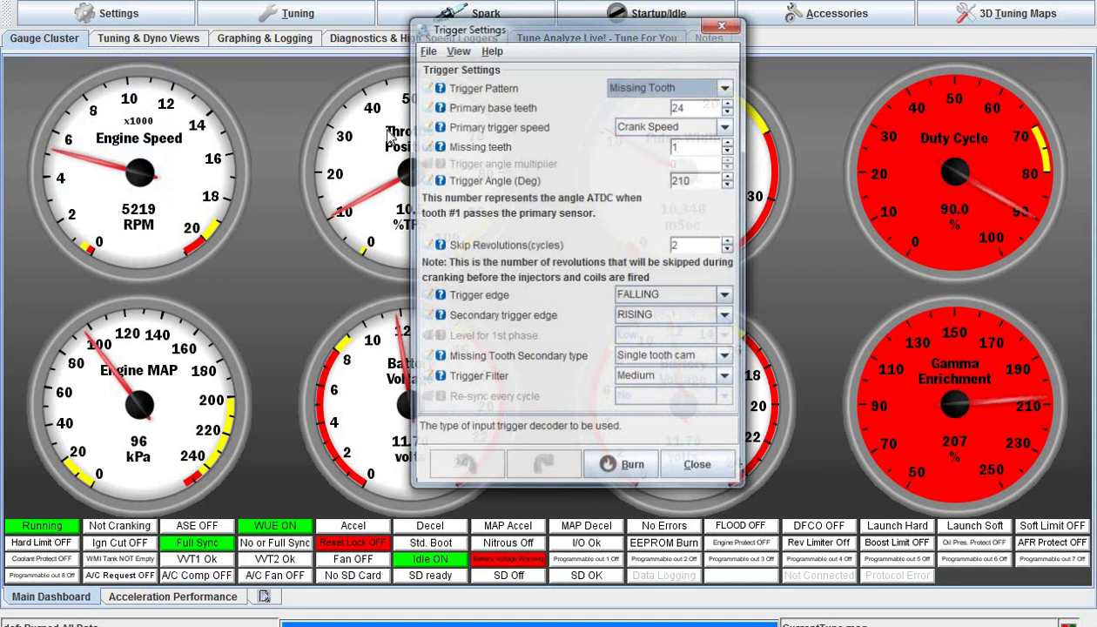
click(705, 179)
click(438, 183)
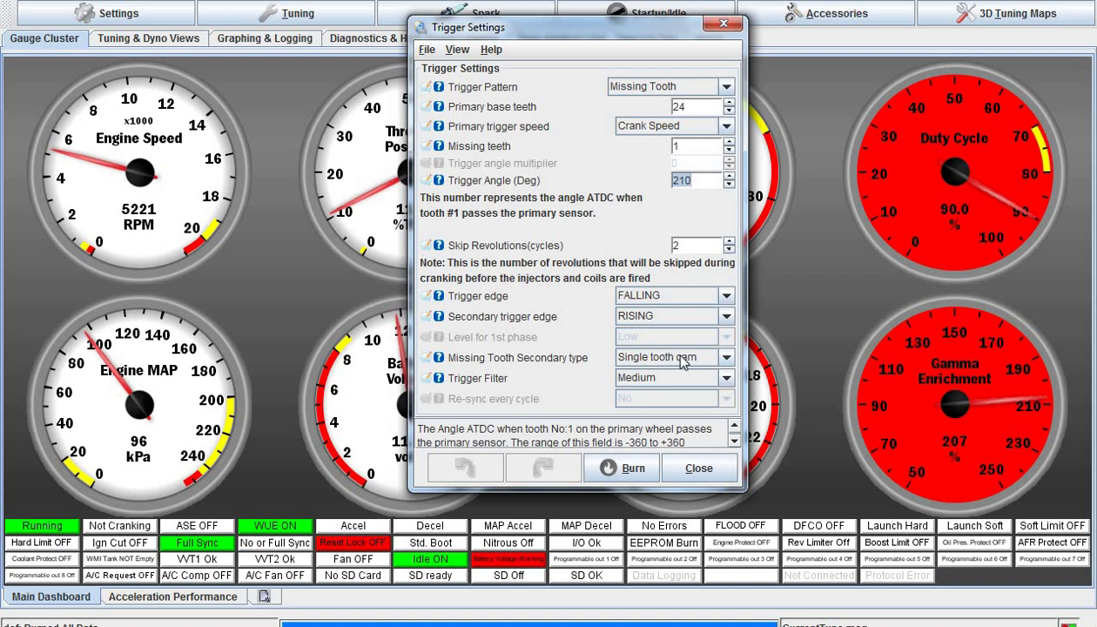
Examine the available secondary cam types for the missing tooth pattern, keeping Single tooth cam
click(707, 360)
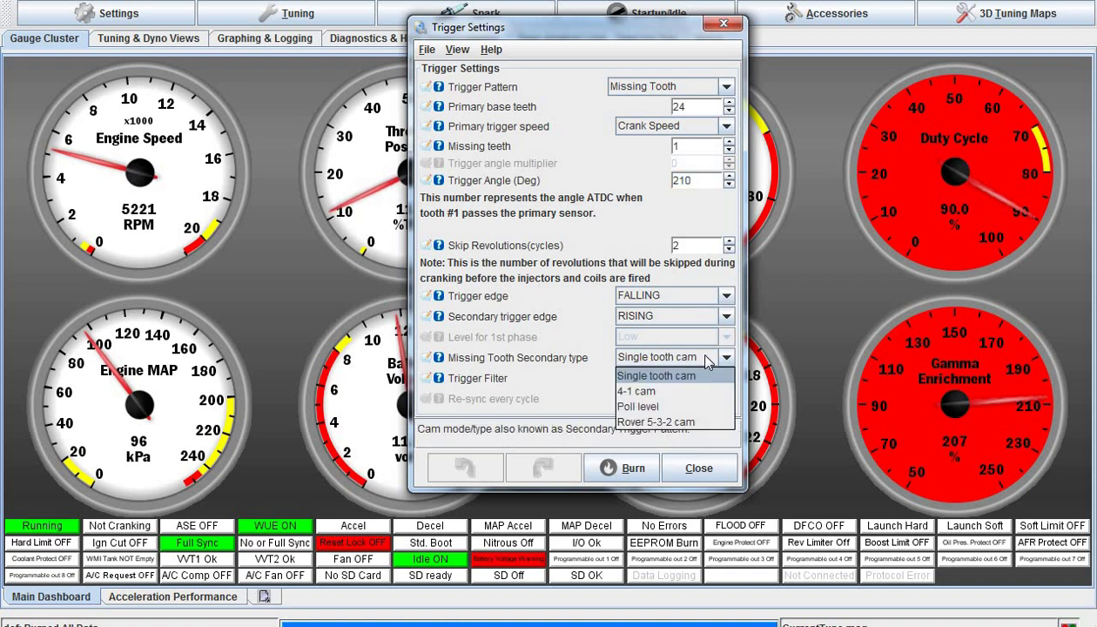
click(702, 362)
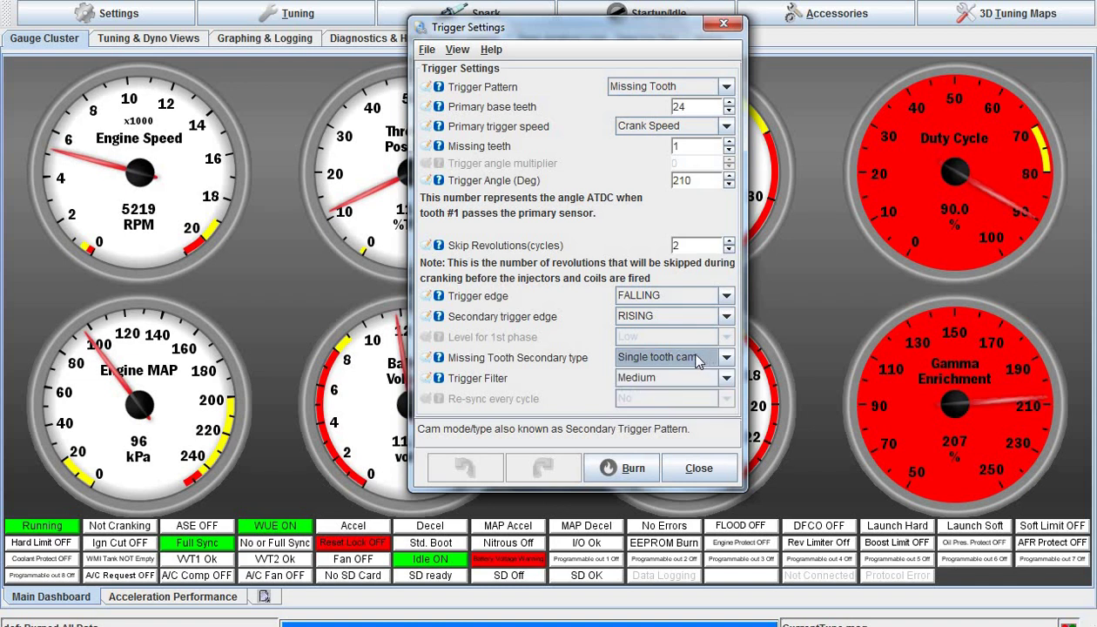
click(699, 361)
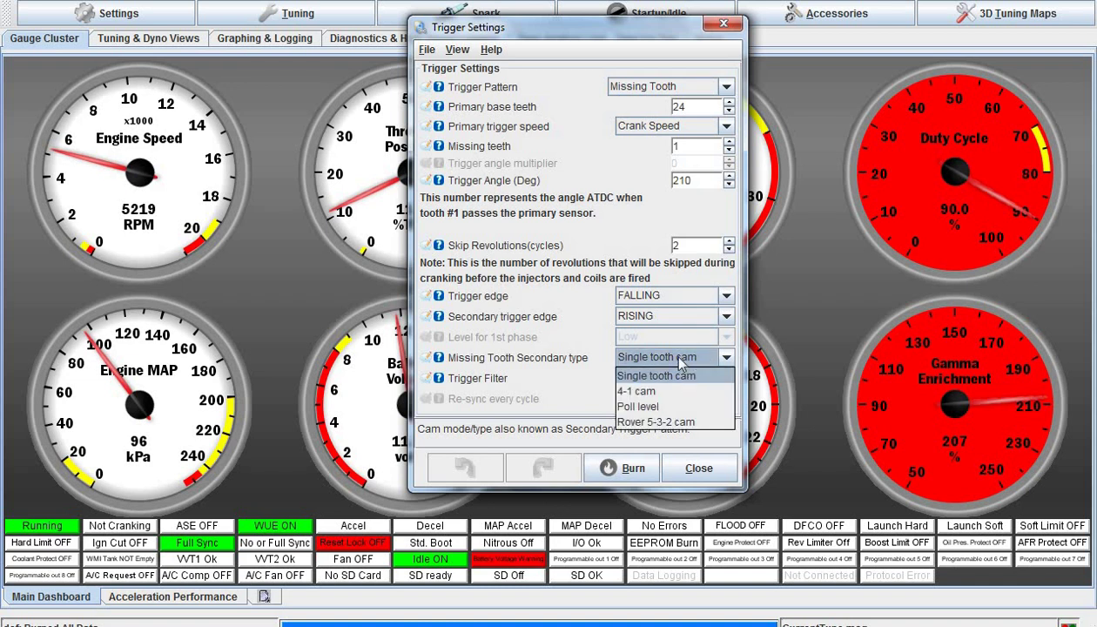
click(681, 362)
click(682, 362)
click(681, 363)
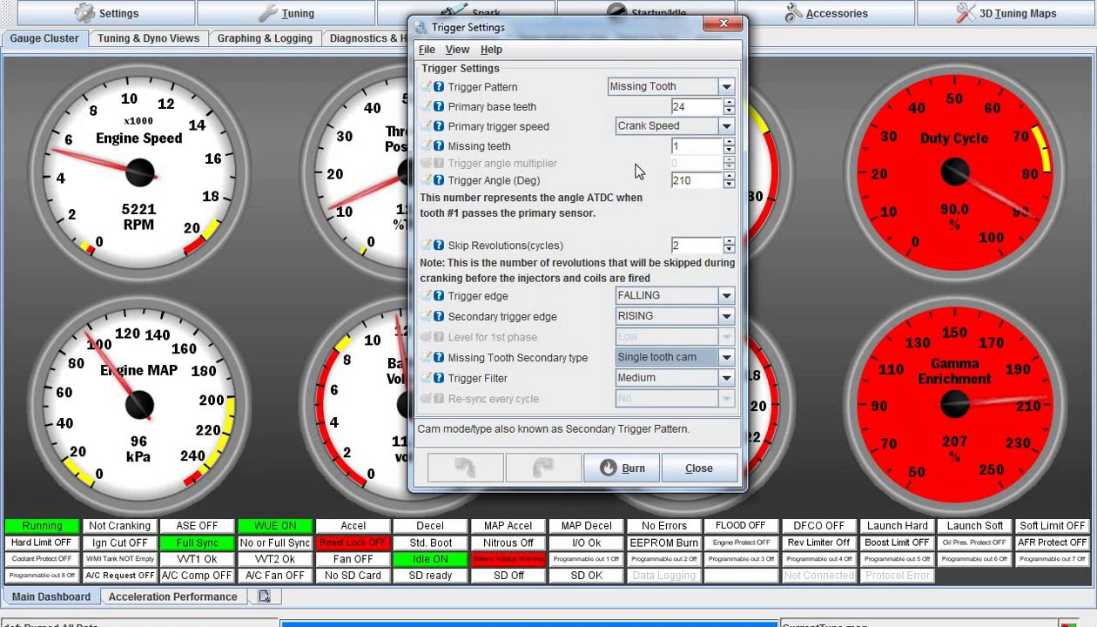
Check the primary base teeth, missing teeth and secondary type in the trigger settings, and close them
click(710, 105)
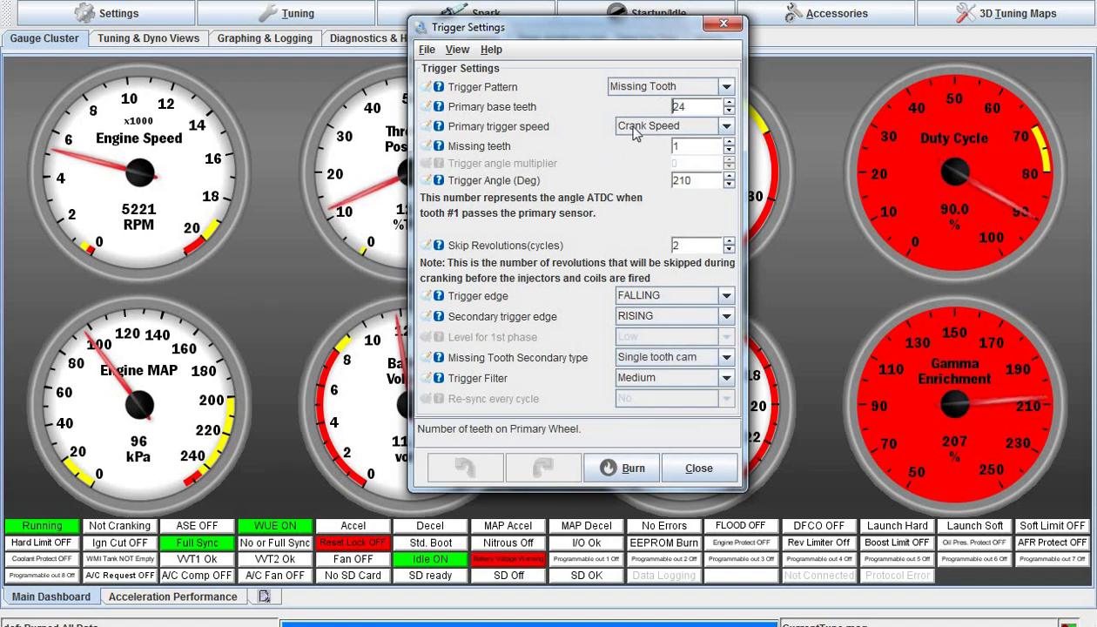
click(689, 144)
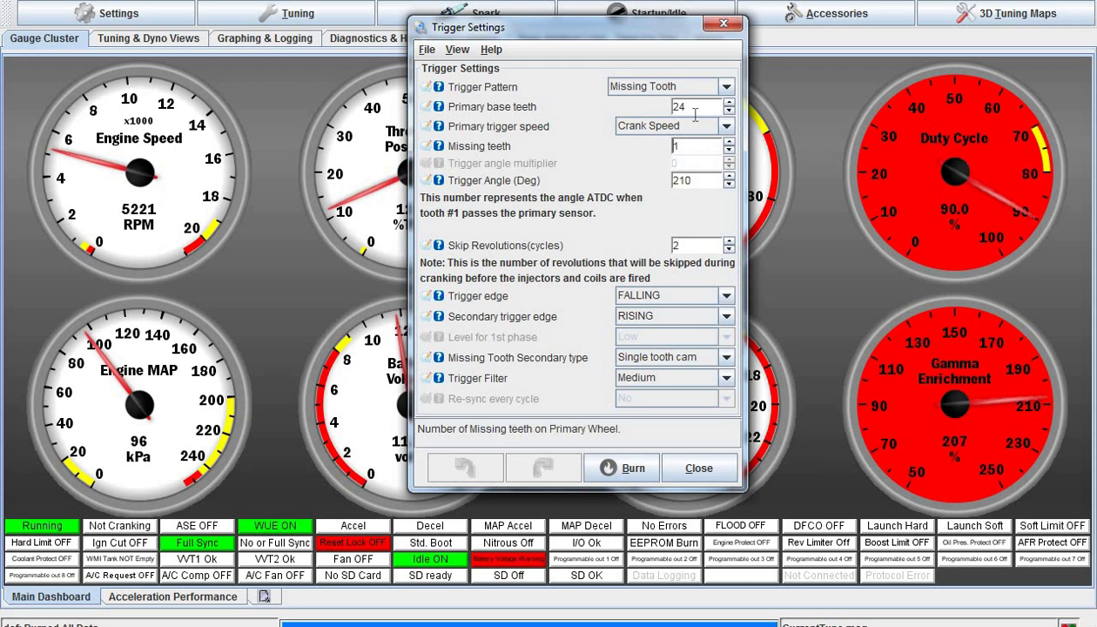
click(646, 366)
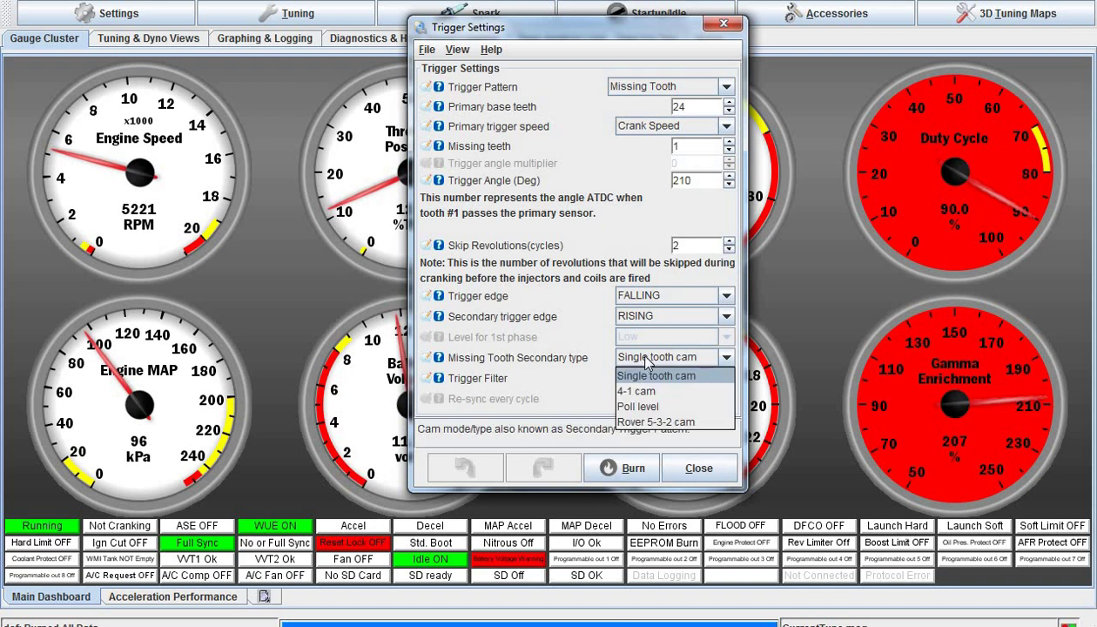
click(641, 358)
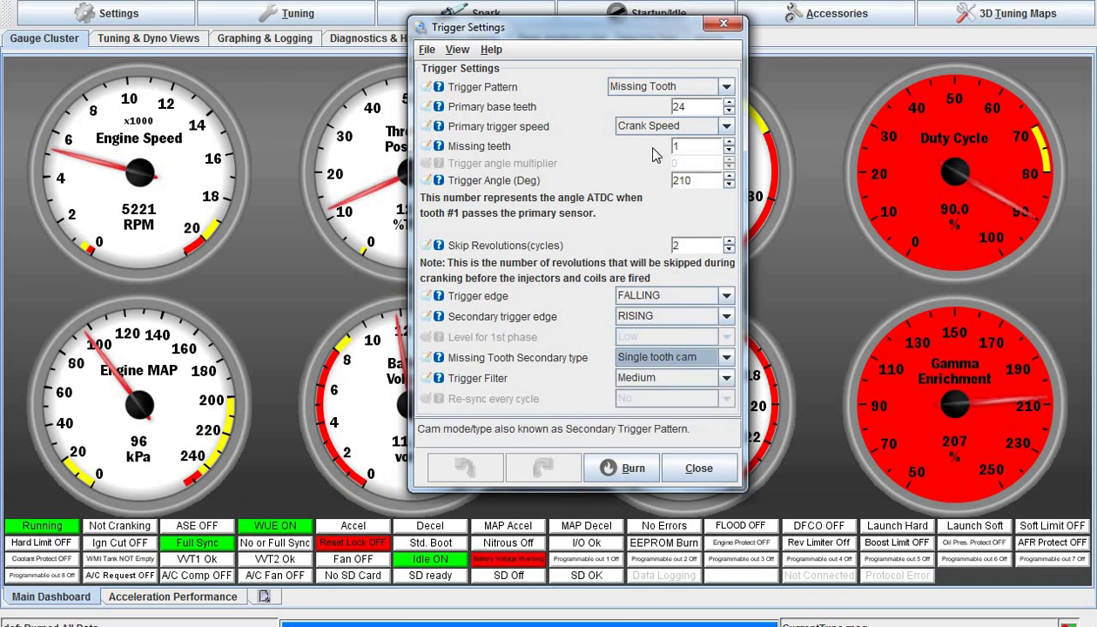
click(688, 469)
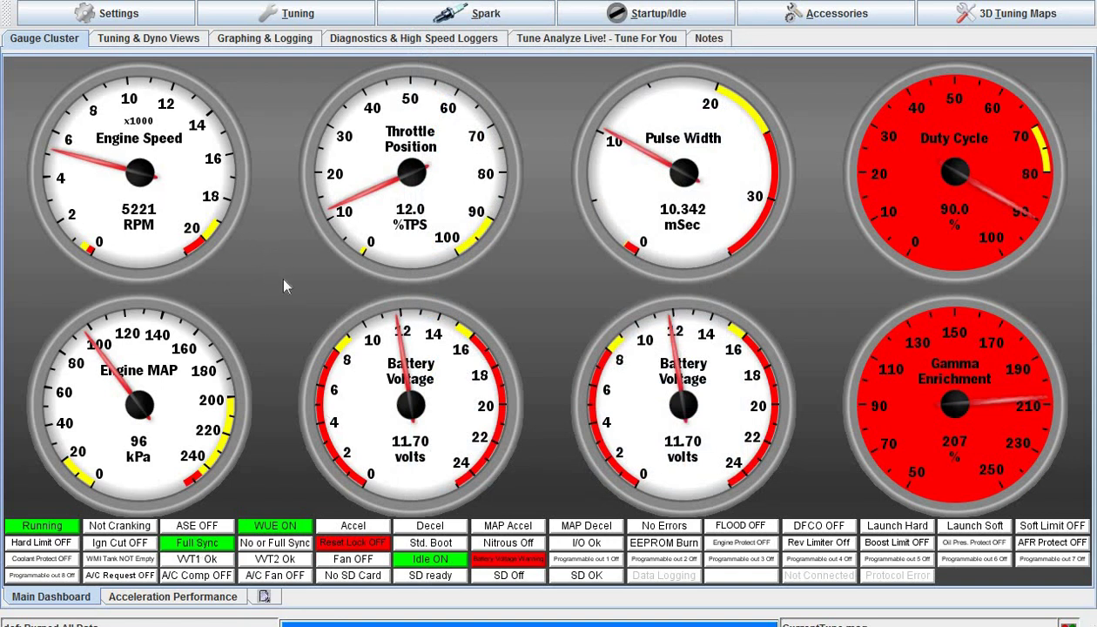
Open the spark settings, examine the per tooth timing option, and close them with it left at Yes
click(425, 19)
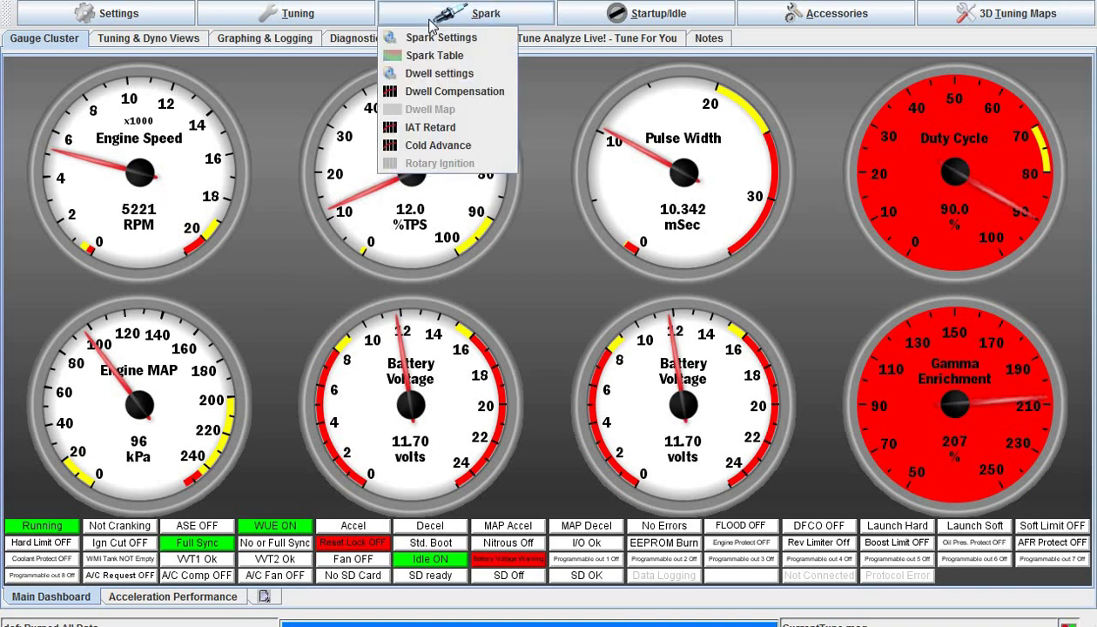
click(430, 38)
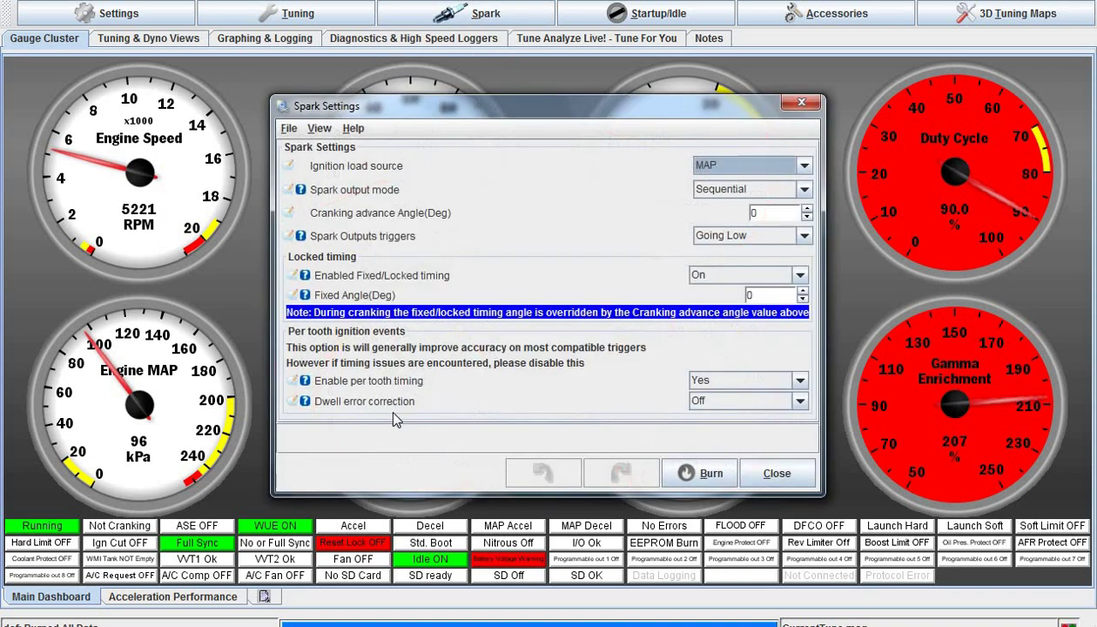
click(712, 382)
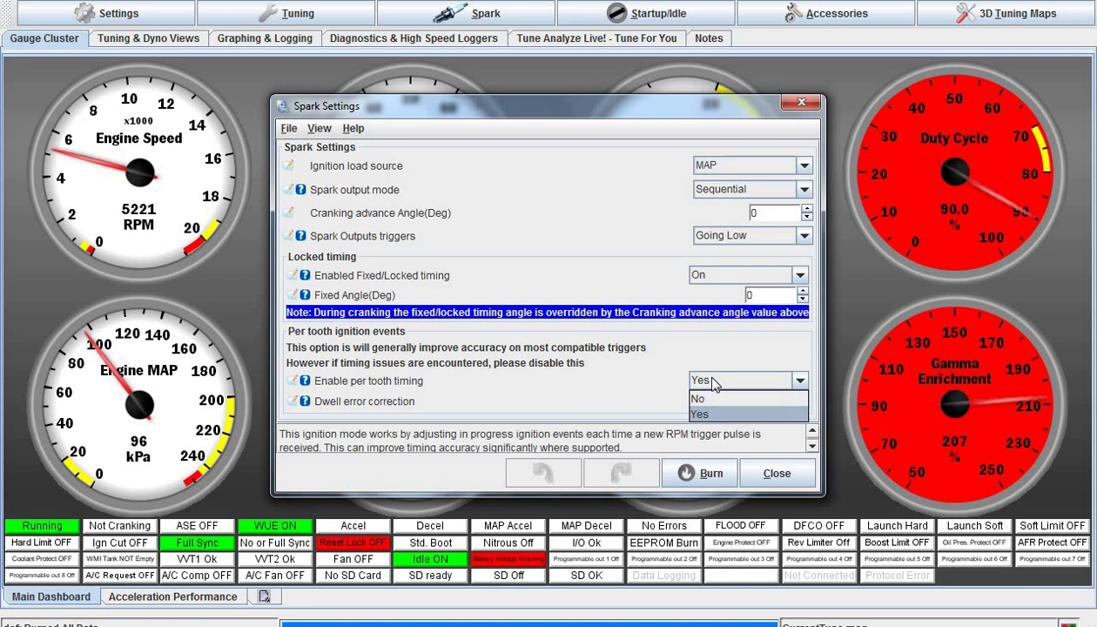
click(712, 384)
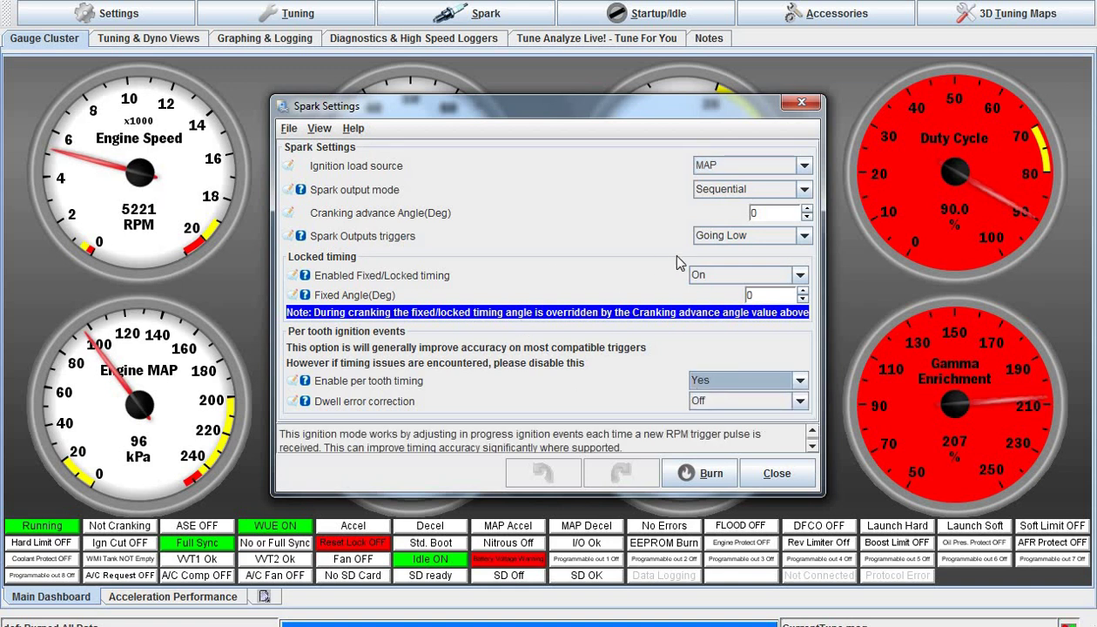
click(757, 467)
Reopen the trigger settings, review the missing tooth decoder configuration down to the re-sync option, and close them
click(122, 14)
click(105, 76)
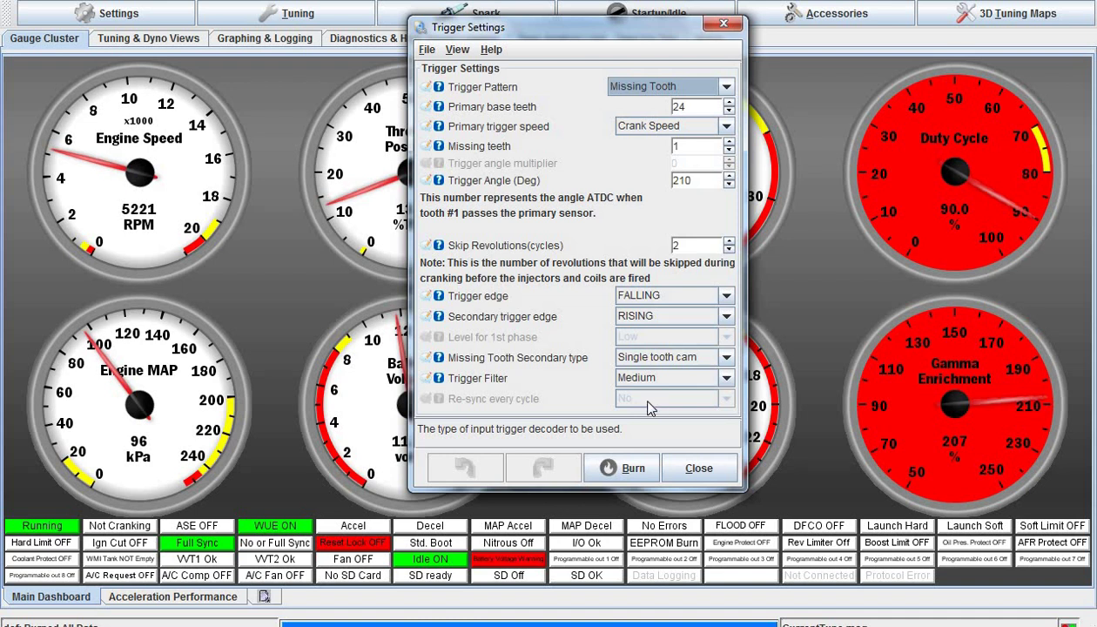
click(670, 471)
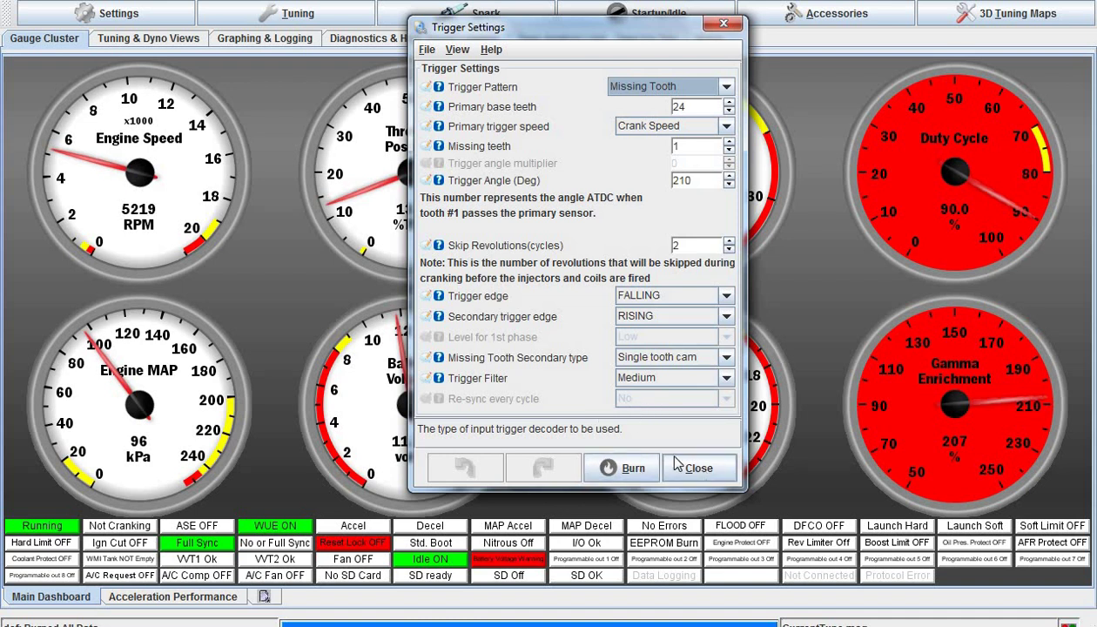